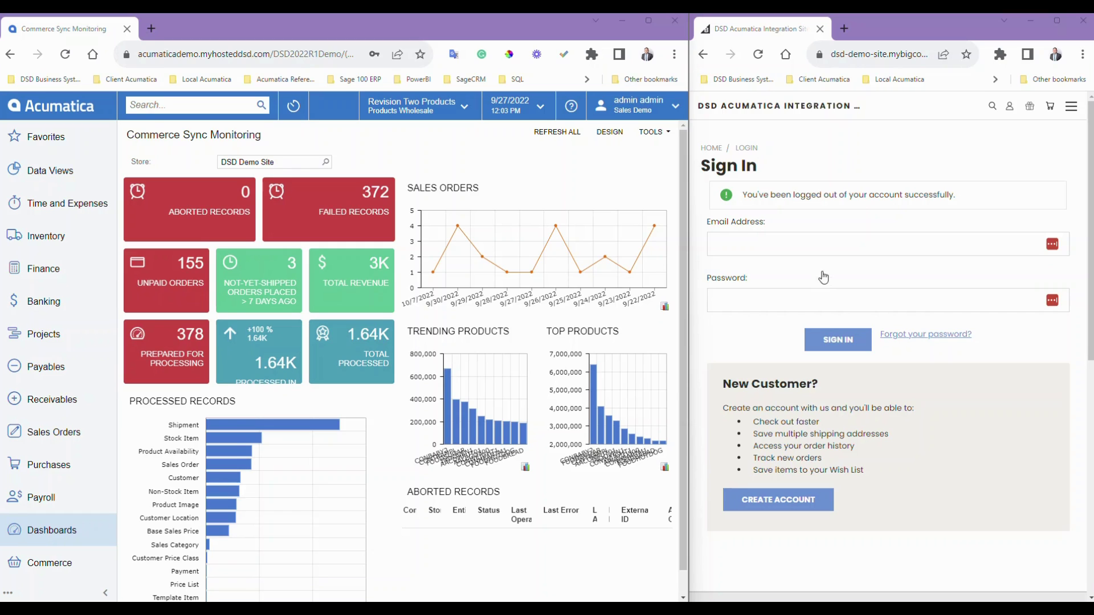
- Sign in to the BigCommerce storefront with the customer's e-mail and password, declining LastPass
{"action": "left_click", "coordinate": [823, 245]}
{"action": "key", "text": "ctrl+v"}
{"action": "left_click", "coordinate": [840, 300]}
{"action": "type", "text": "••••••••••"}
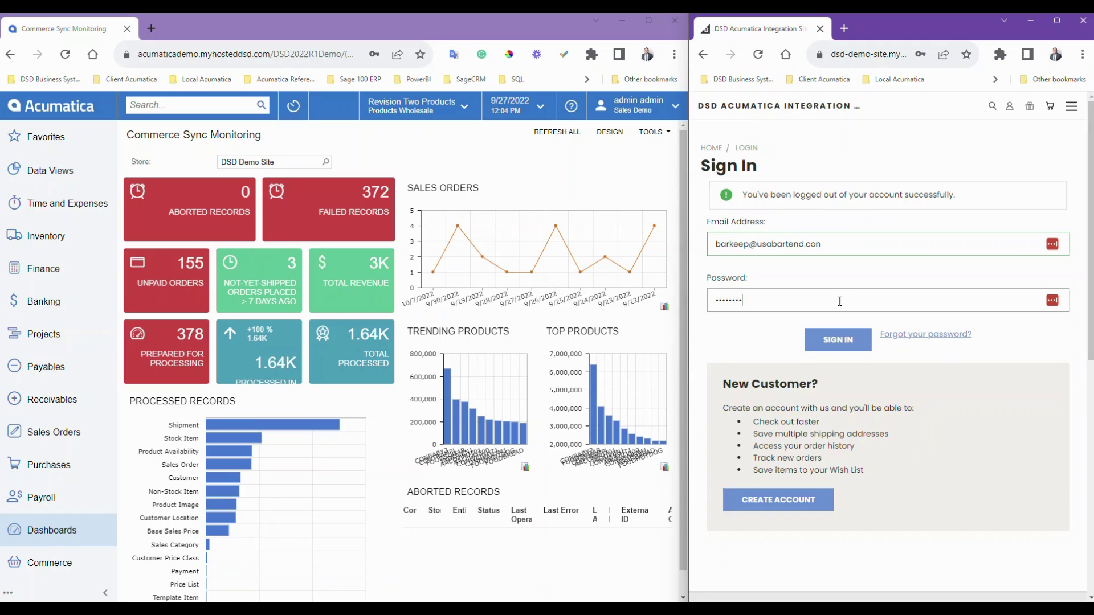
{"action": "left_click", "coordinate": [852, 340]}
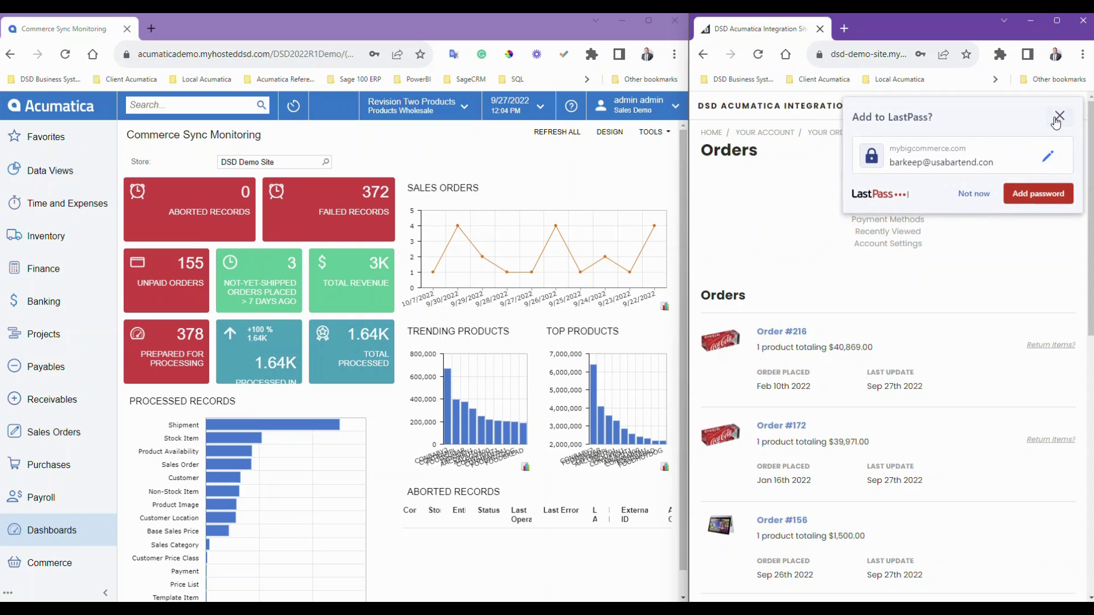
{"action": "left_click", "coordinate": [1058, 117]}
- Go to the account overview, scan the orders list and open order #216
{"action": "left_click", "coordinate": [765, 134]}
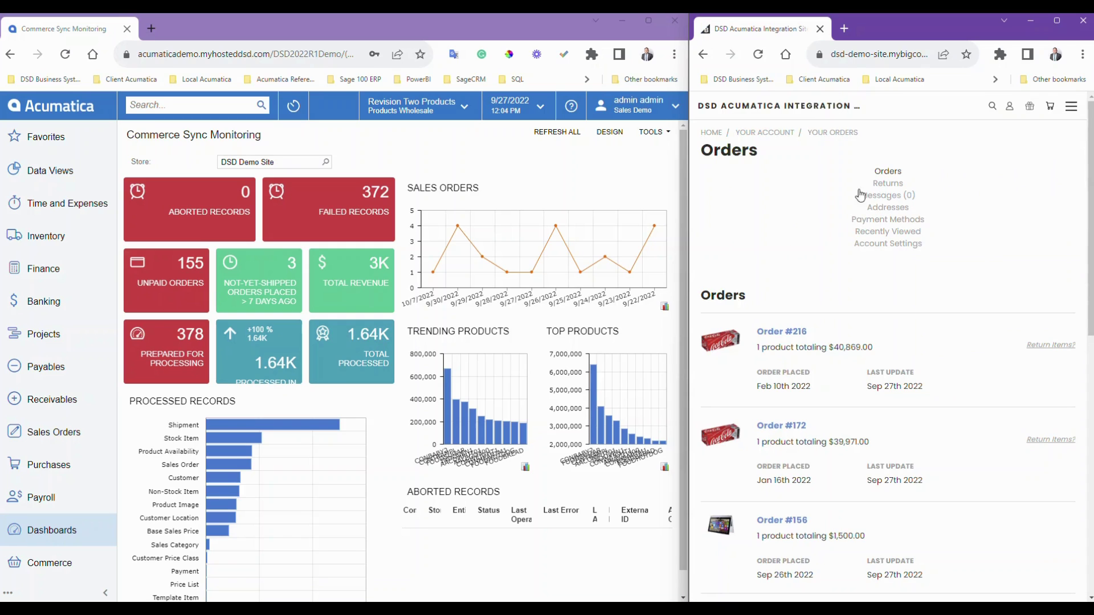
{"action": "scroll", "coordinate": [850, 376], "scroll_direction": "down", "scroll_amount": 1}
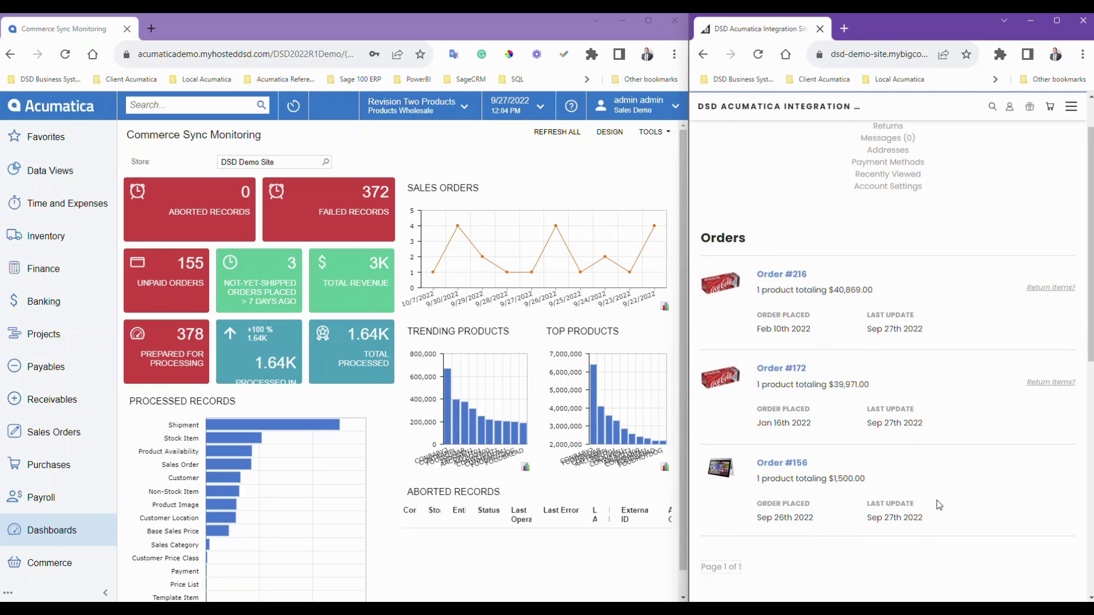
{"action": "scroll", "coordinate": [937, 500], "scroll_direction": "down", "scroll_amount": 2}
{"action": "scroll", "coordinate": [934, 481], "scroll_direction": "up", "scroll_amount": 1}
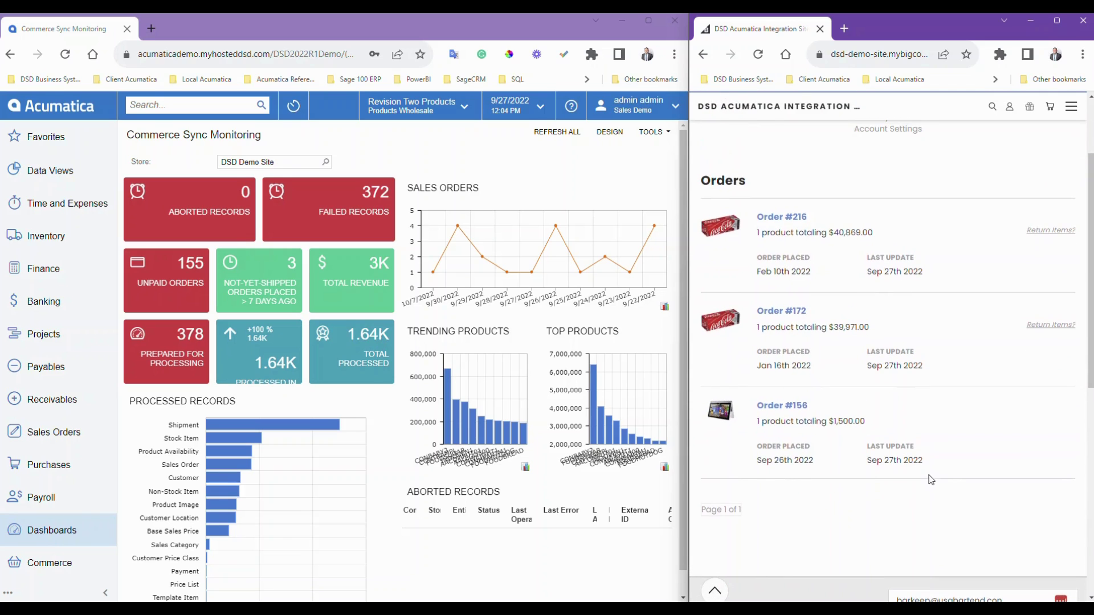
{"action": "left_click", "coordinate": [791, 217]}
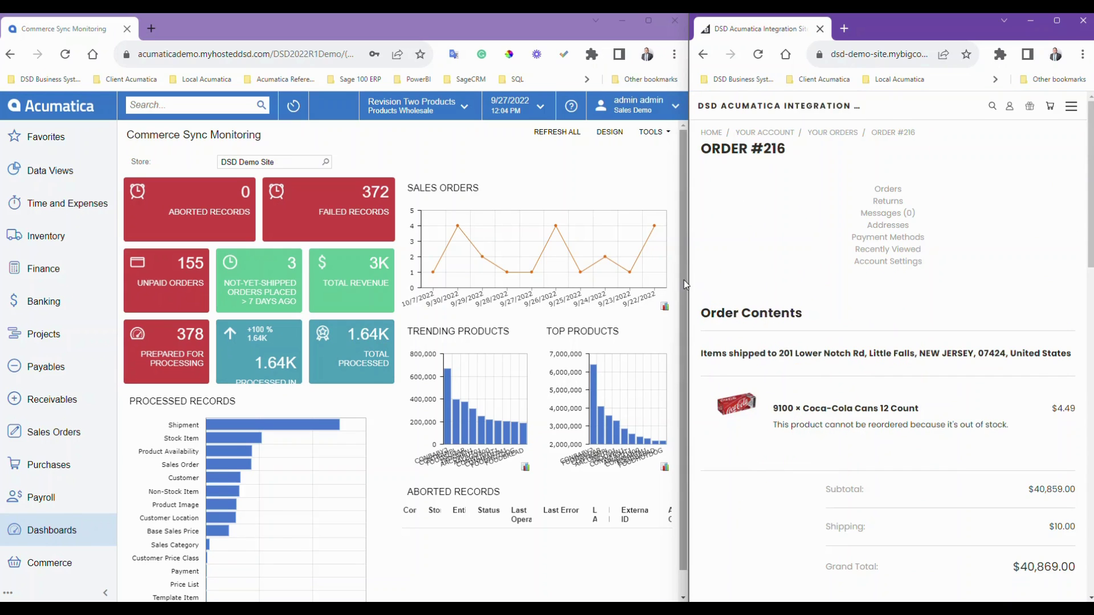
- Widen the store window and preview order #216's printable invoice, cancelling the print
{"action": "left_click_drag", "start_coordinate": [686, 282], "coordinate": [543, 289]}
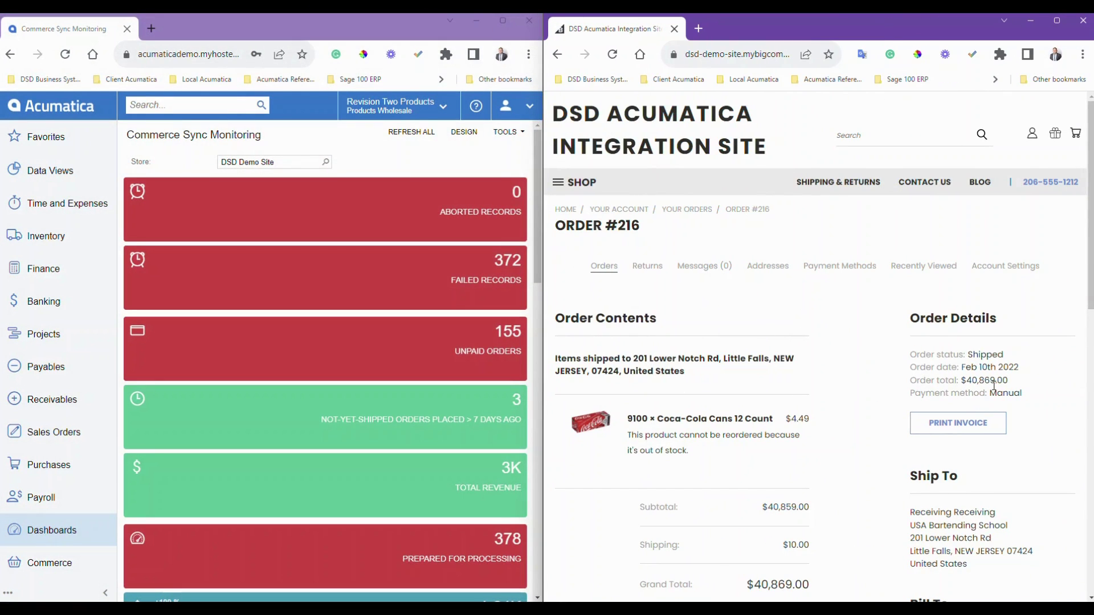
{"action": "scroll", "coordinate": [789, 507], "scroll_direction": "down", "scroll_amount": 2}
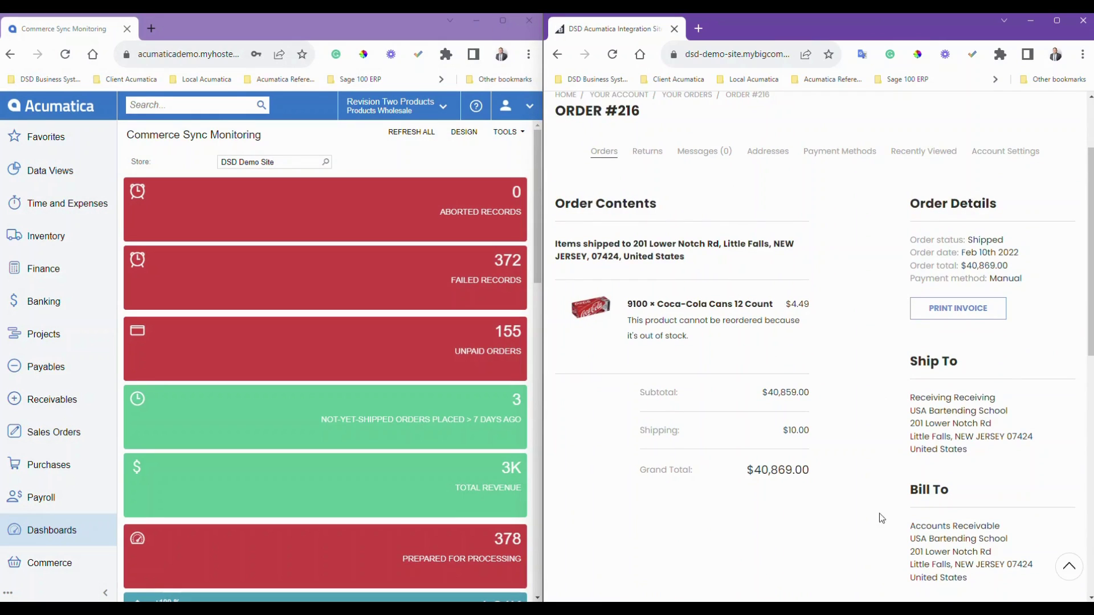
{"action": "left_click", "coordinate": [959, 309]}
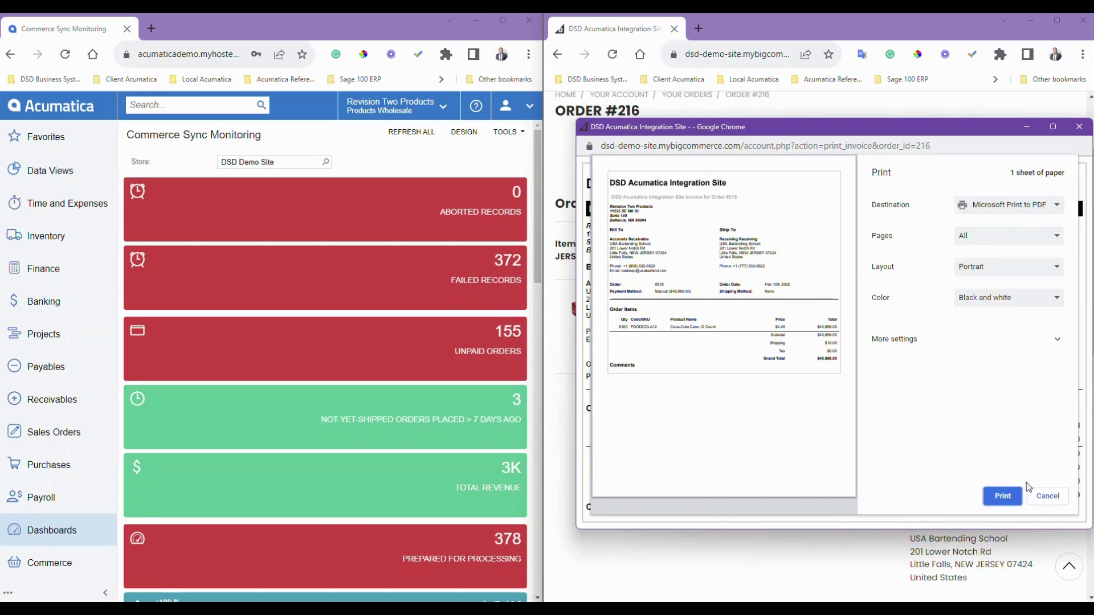
{"action": "left_click", "coordinate": [1047, 496]}
{"action": "left_click", "coordinate": [1079, 126]}
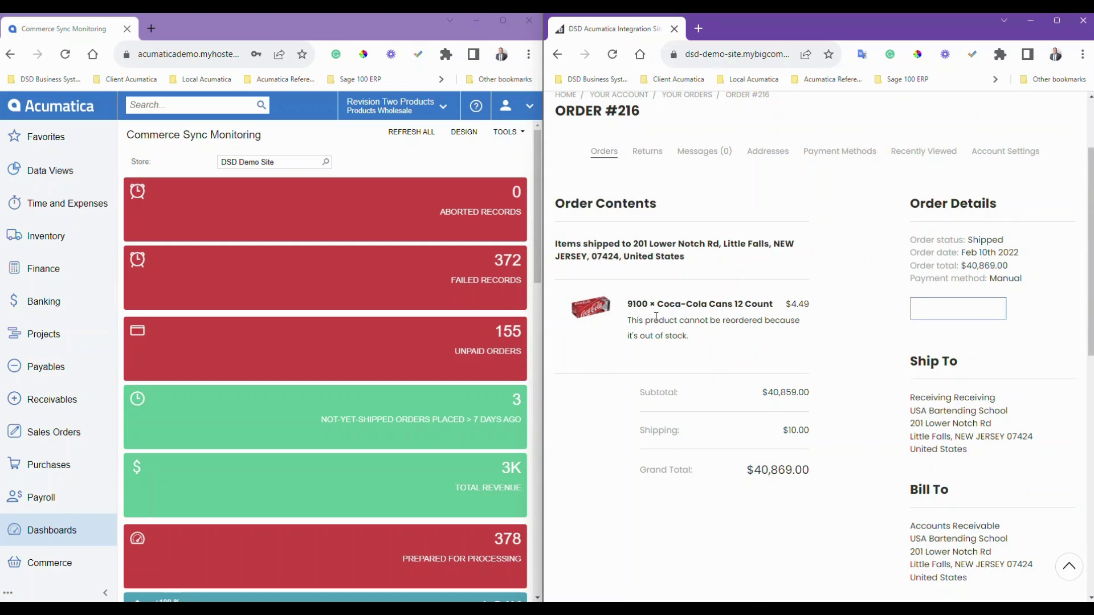
{"action": "scroll", "coordinate": [785, 420], "scroll_direction": "up", "scroll_amount": 2}
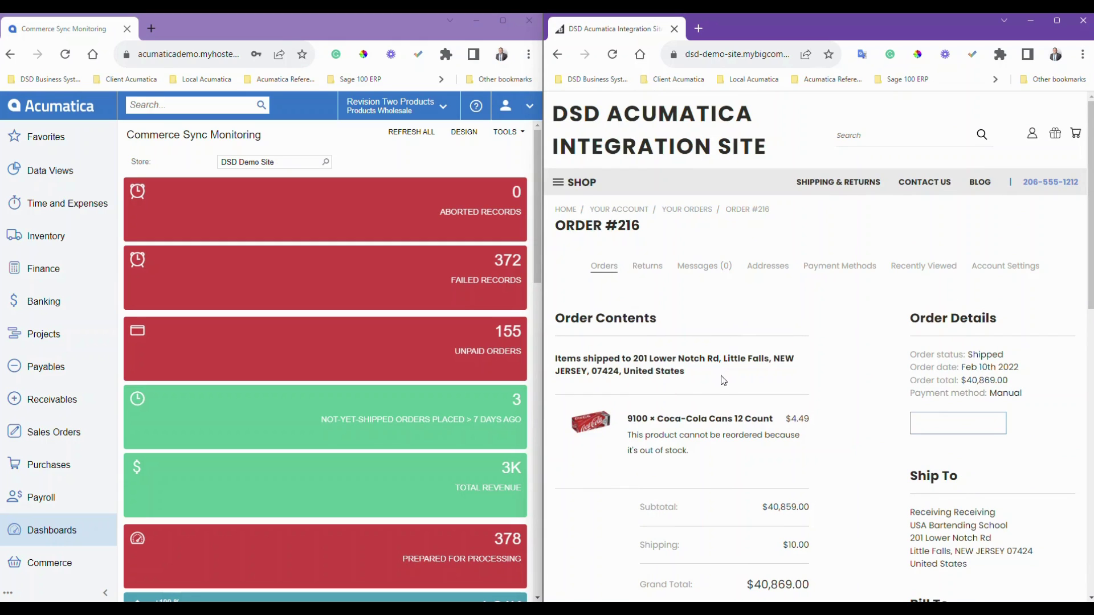
- Go to Account Settings > Addresses to view the three saved shipping addresses
{"action": "scroll", "coordinate": [727, 387], "scroll_direction": "down", "scroll_amount": 1}
{"action": "scroll", "coordinate": [727, 387], "scroll_direction": "down", "scroll_amount": 2}
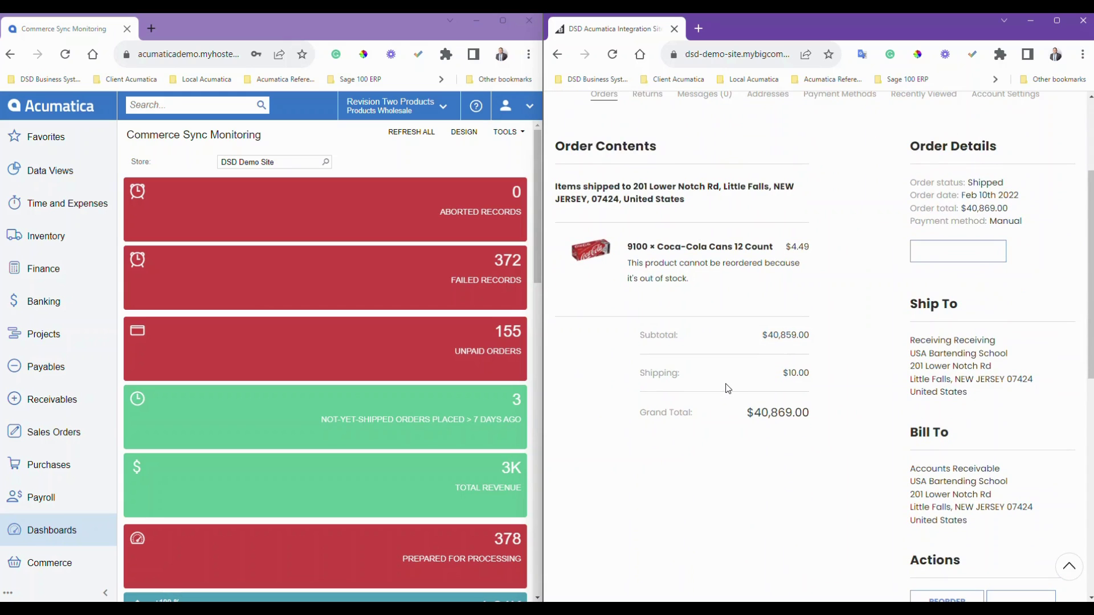
{"action": "scroll", "coordinate": [727, 389], "scroll_direction": "up", "scroll_amount": 2}
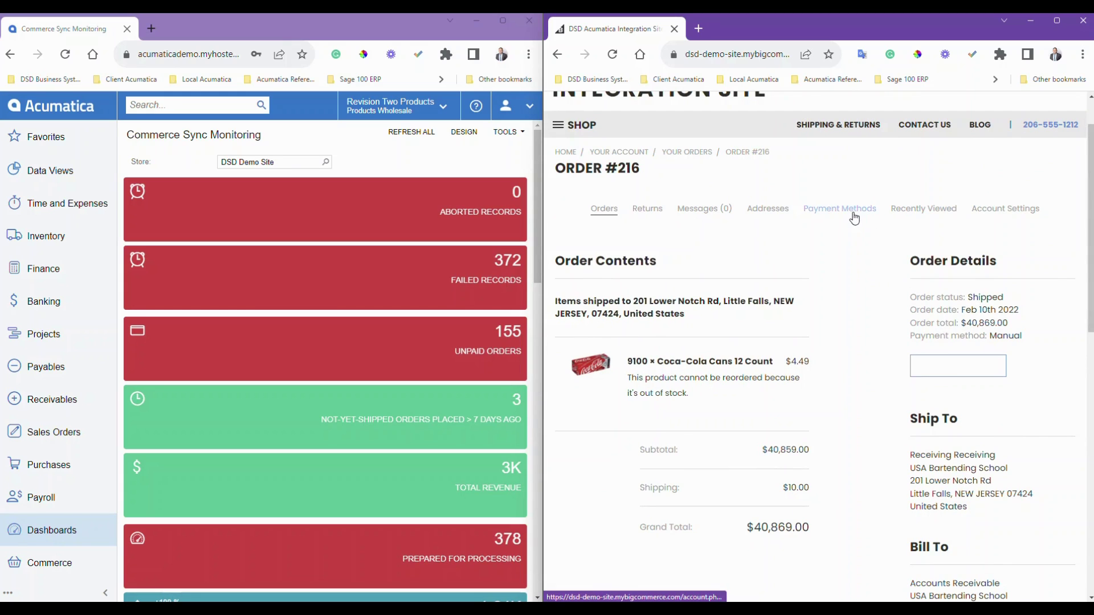
{"action": "left_click", "coordinate": [978, 212]}
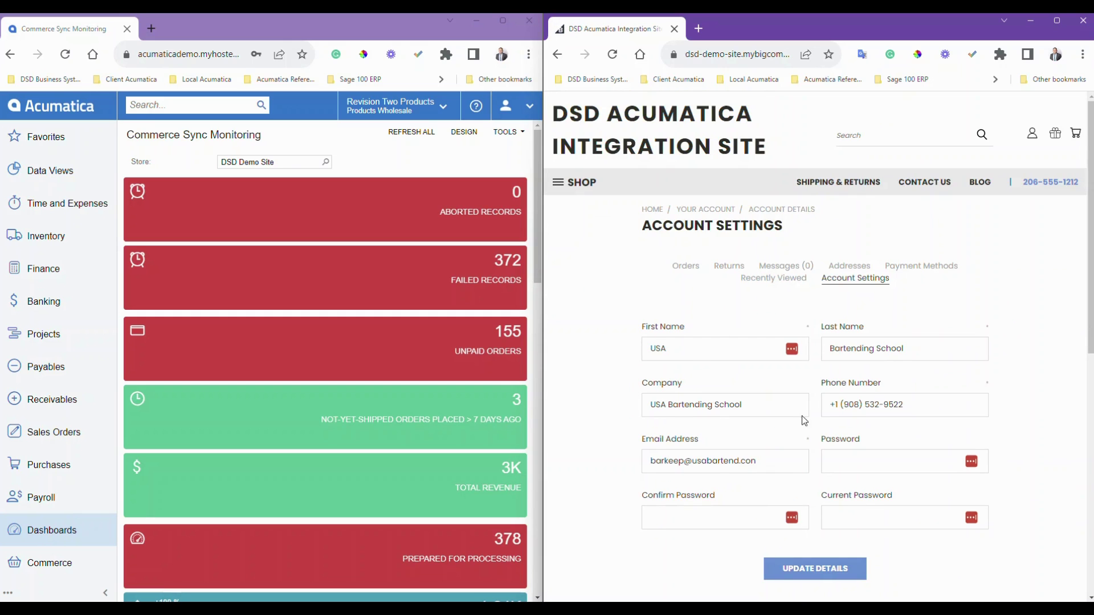
{"action": "left_click", "coordinate": [835, 268]}
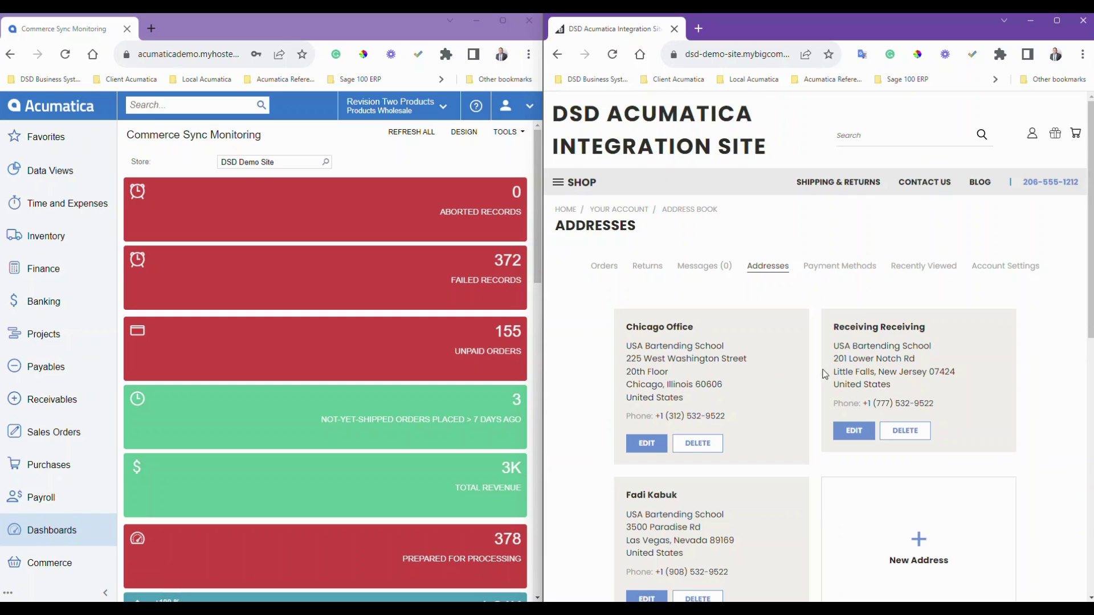
{"action": "scroll", "coordinate": [753, 478], "scroll_direction": "down", "scroll_amount": 3}
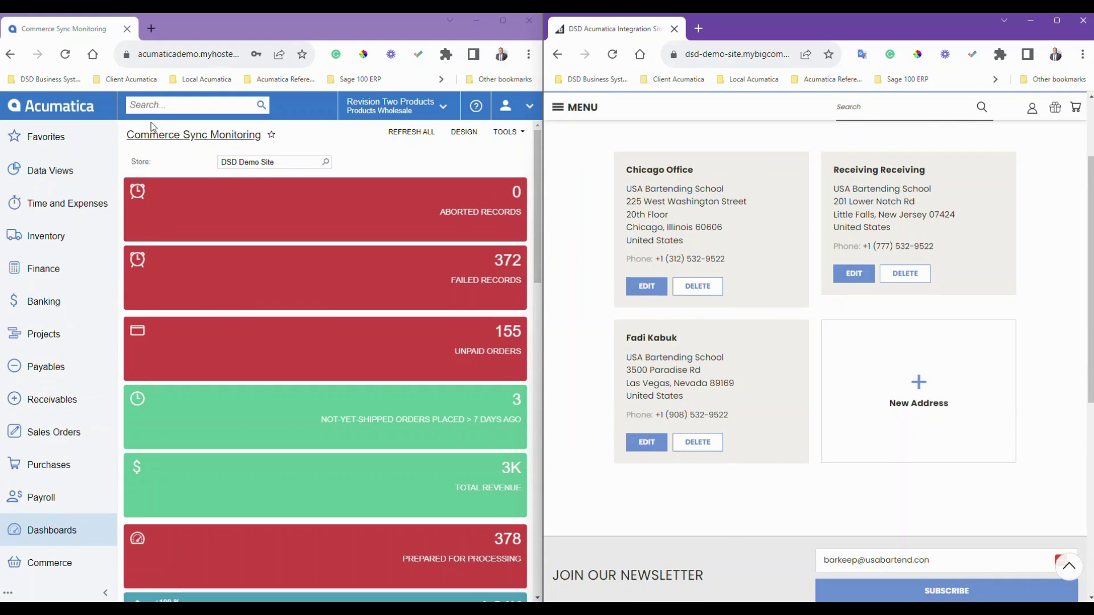
{"action": "left_click", "coordinate": [152, 104]}
- Find Business Accounts in Acumatica, filter by 'usa bar' and open ABARTENDE – USA Bartending School
{"action": "type", "text": "Bu"}
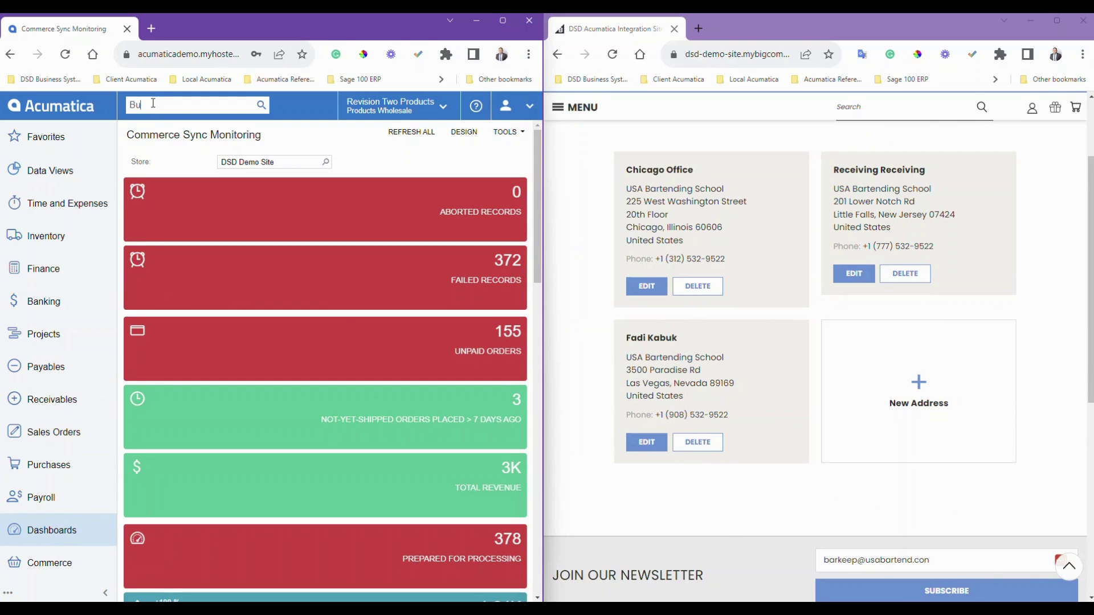
{"action": "type", "text": "siness account"}
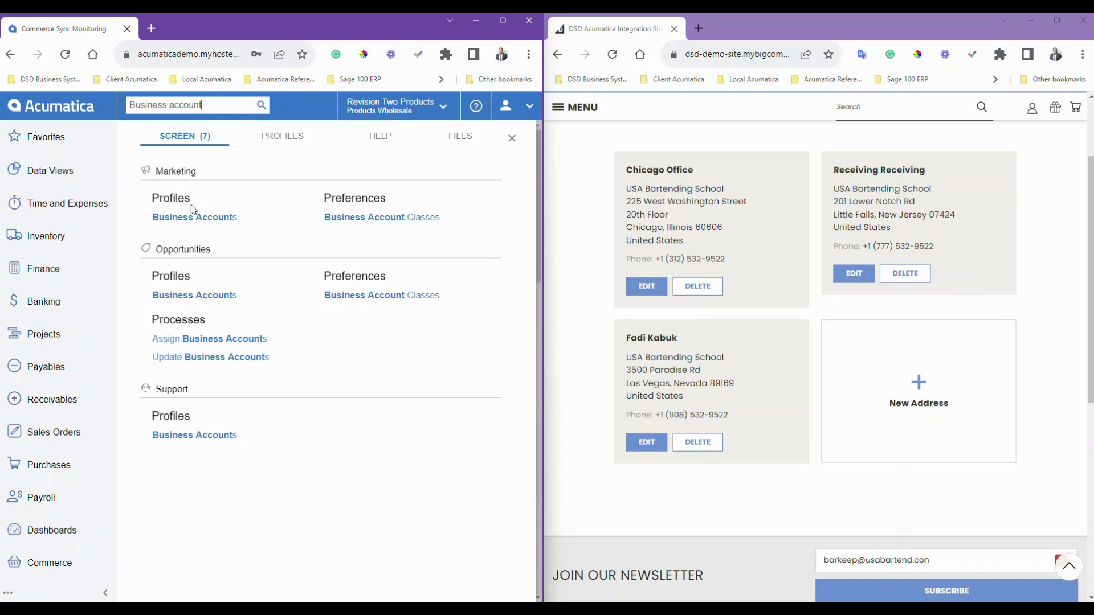
{"action": "left_click", "coordinate": [202, 219]}
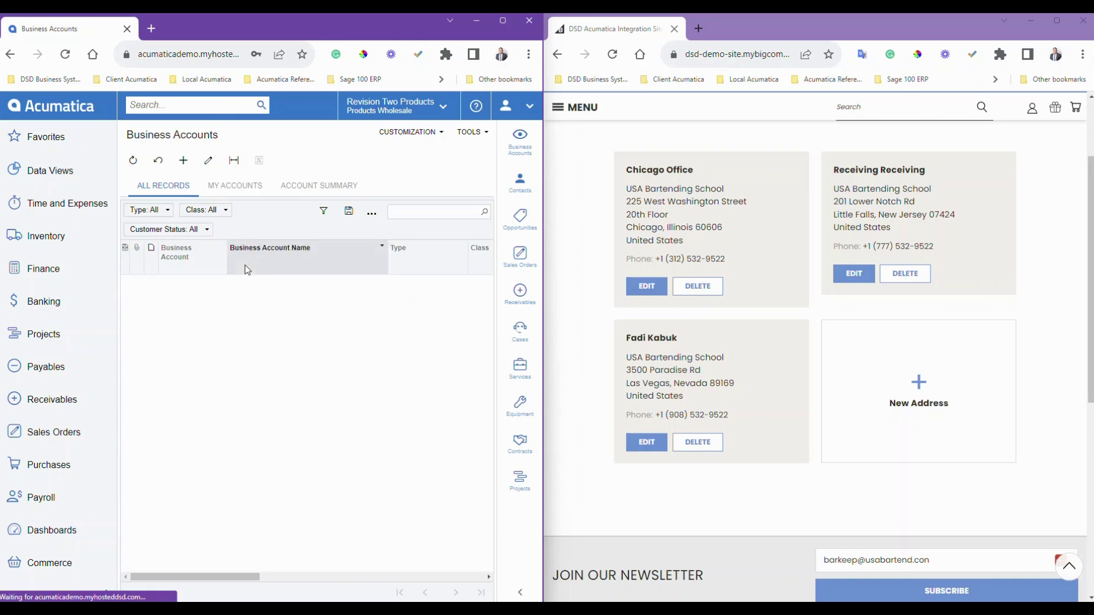
{"action": "left_click", "coordinate": [440, 217]}
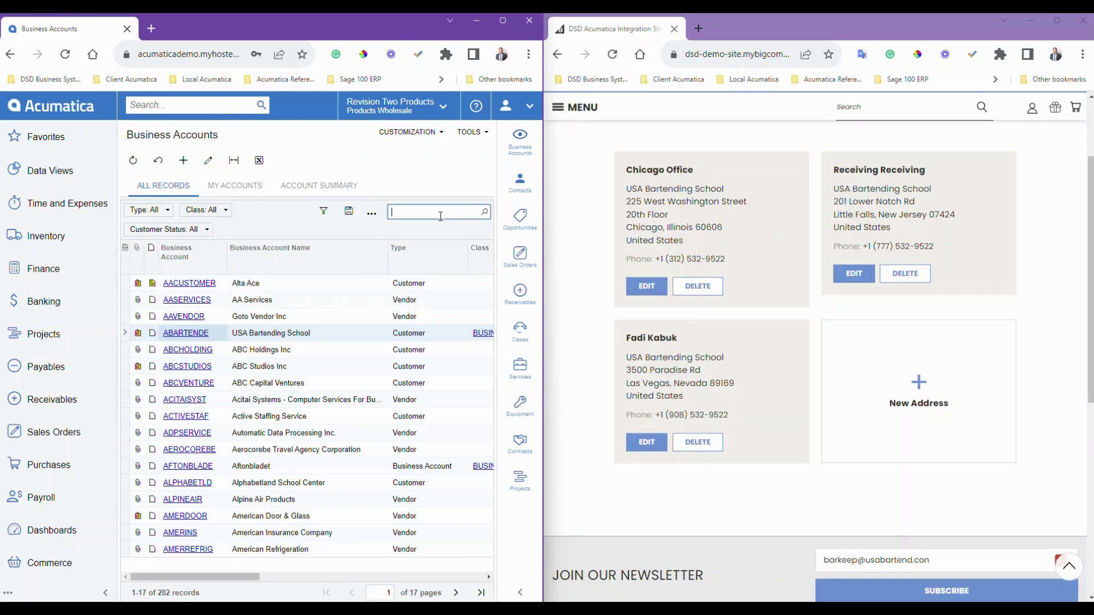
{"action": "type", "text": "usa bar"}
{"action": "left_click", "coordinate": [189, 285]}
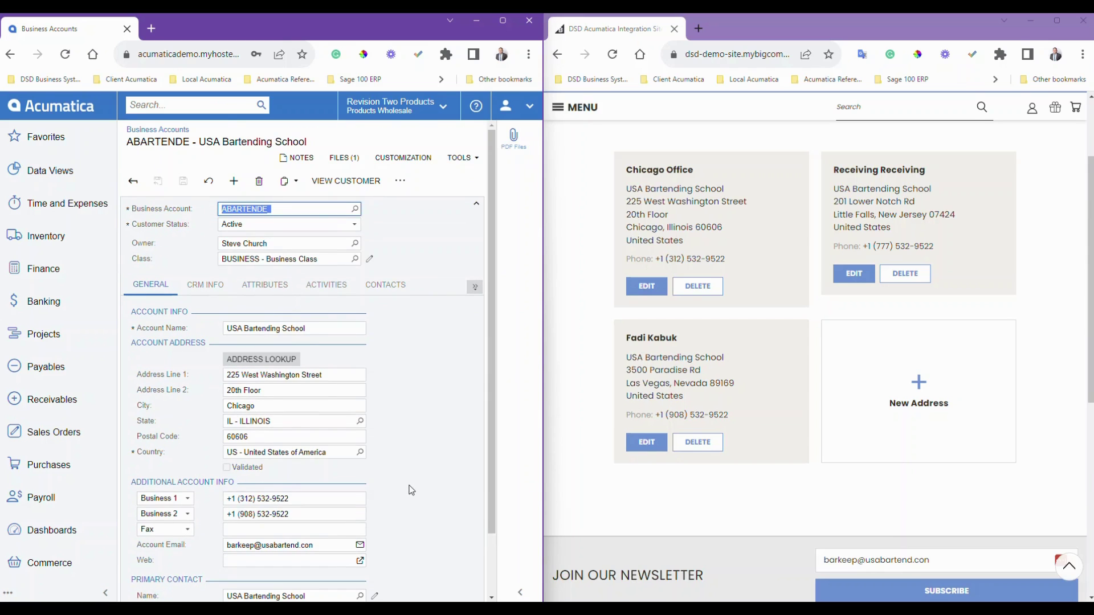
{"action": "left_click", "coordinate": [474, 287]}
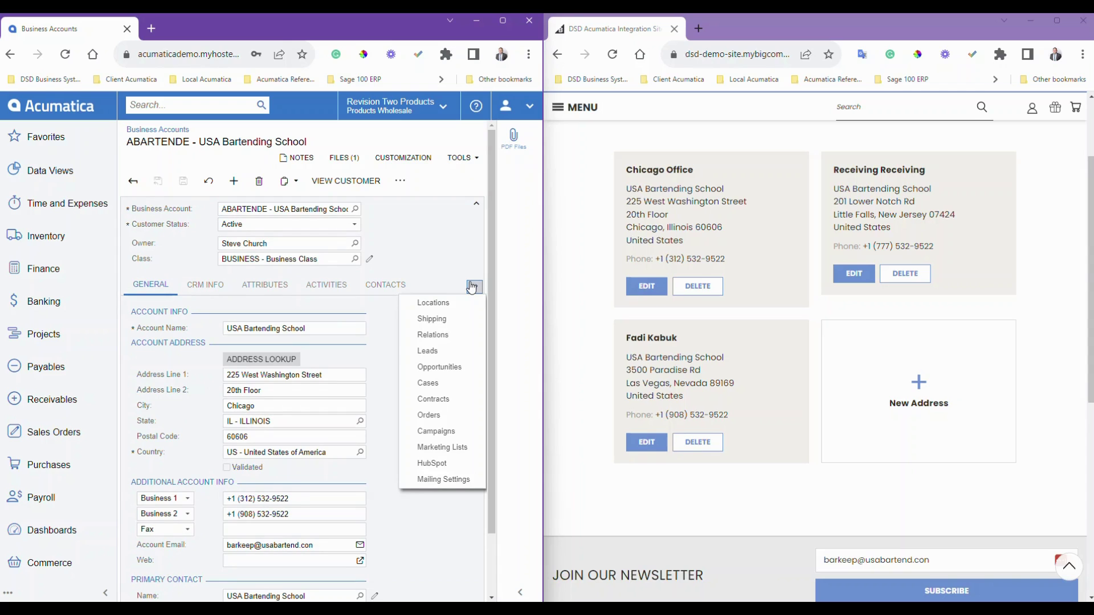
{"action": "left_click", "coordinate": [447, 302]}
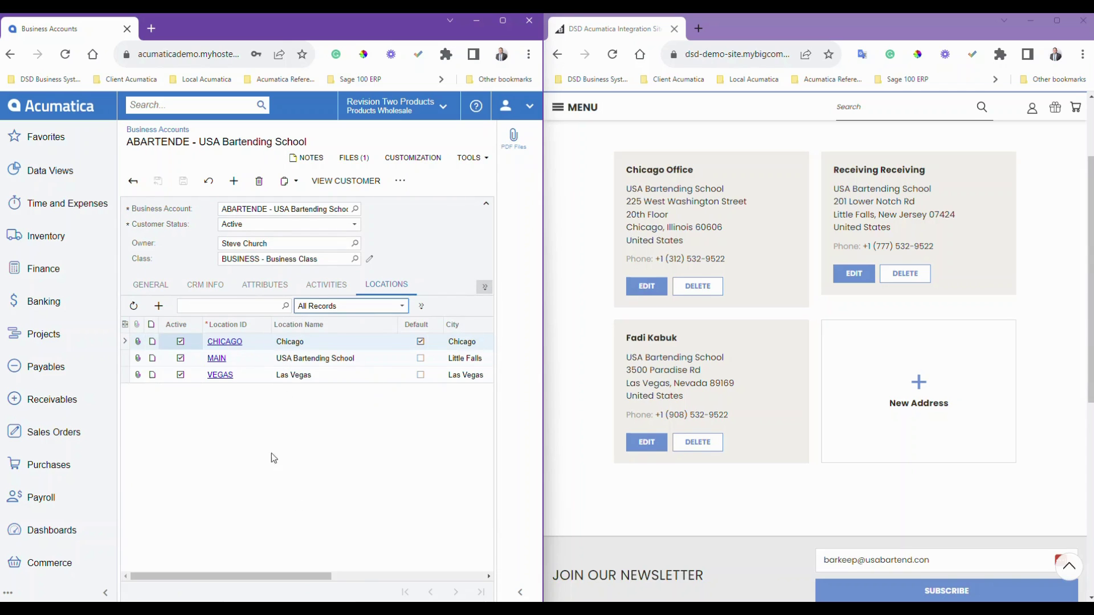
{"action": "mouse_move", "coordinate": [318, 577]}
{"action": "left_mouse_down"}
{"action": "mouse_move", "coordinate": [401, 584]}
{"action": "mouse_move", "coordinate": [337, 582]}
{"action": "left_mouse_up"}
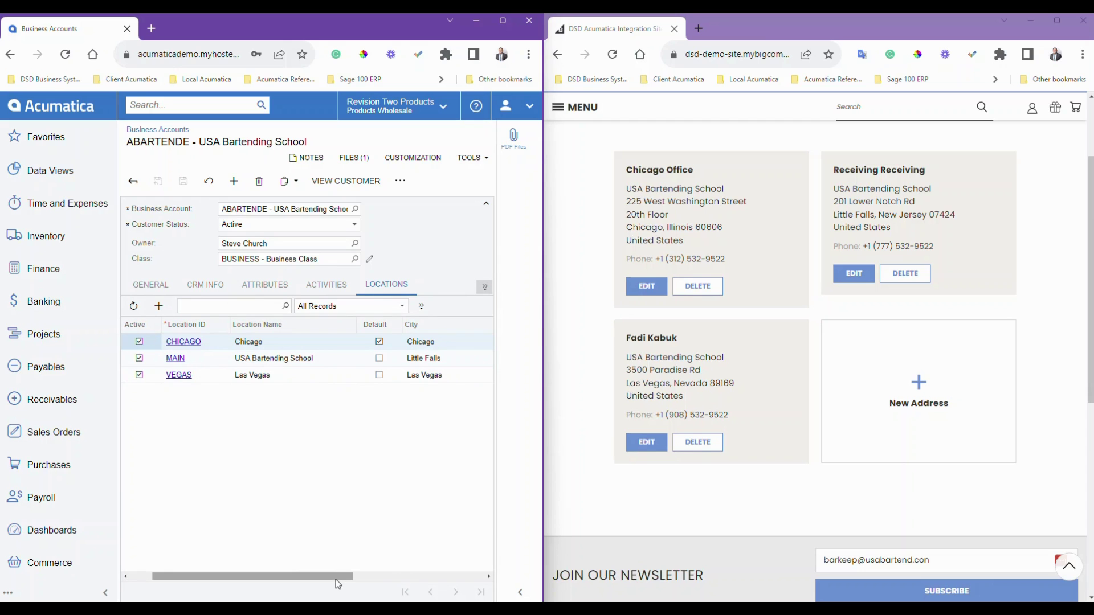
{"action": "left_click_drag", "start_coordinate": [544, 387], "coordinate": [596, 389]}
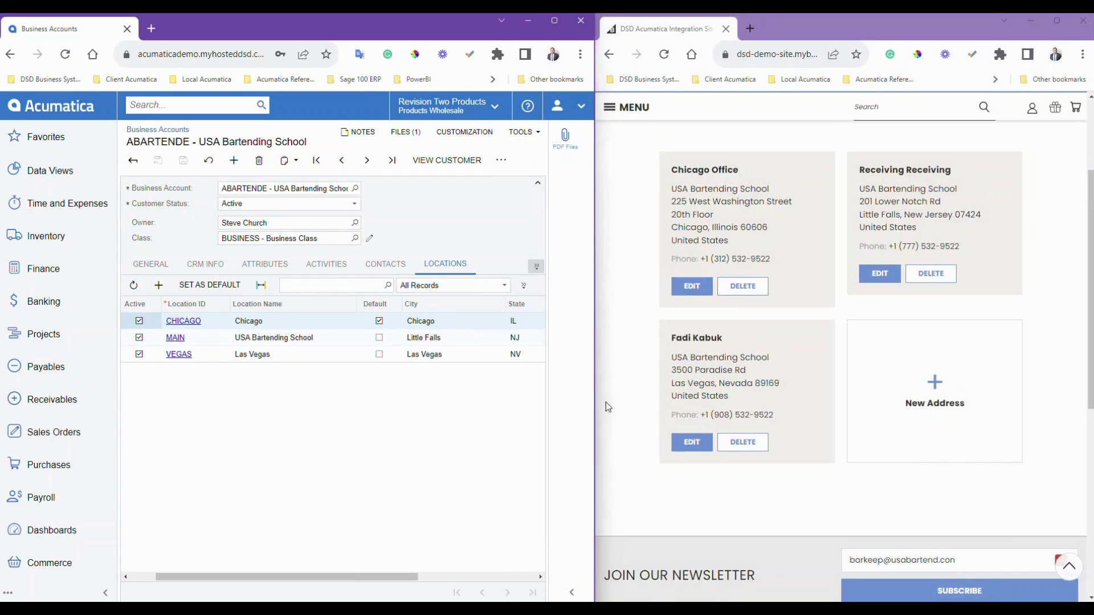
{"action": "left_click", "coordinate": [926, 386]}
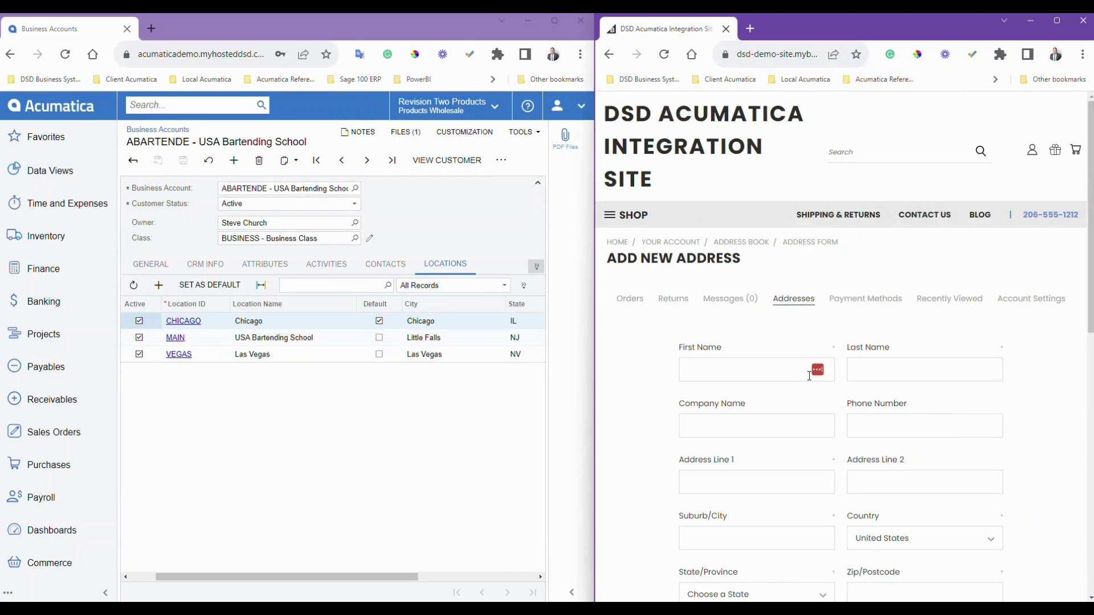
- Enter the contact's first and last name, company 'USA Bartending School' and phone number
{"action": "left_click", "coordinate": [768, 373]}
{"action": "key", "text": "Tab"}
{"action": "key", "text": "ctrl+j"}
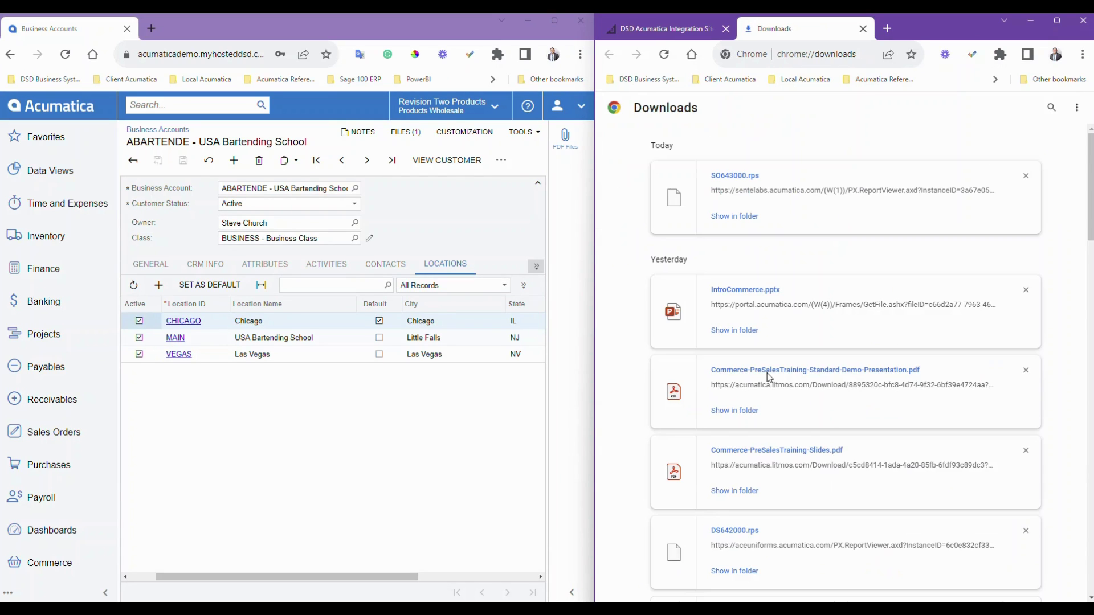
{"action": "left_click", "coordinate": [864, 28]}
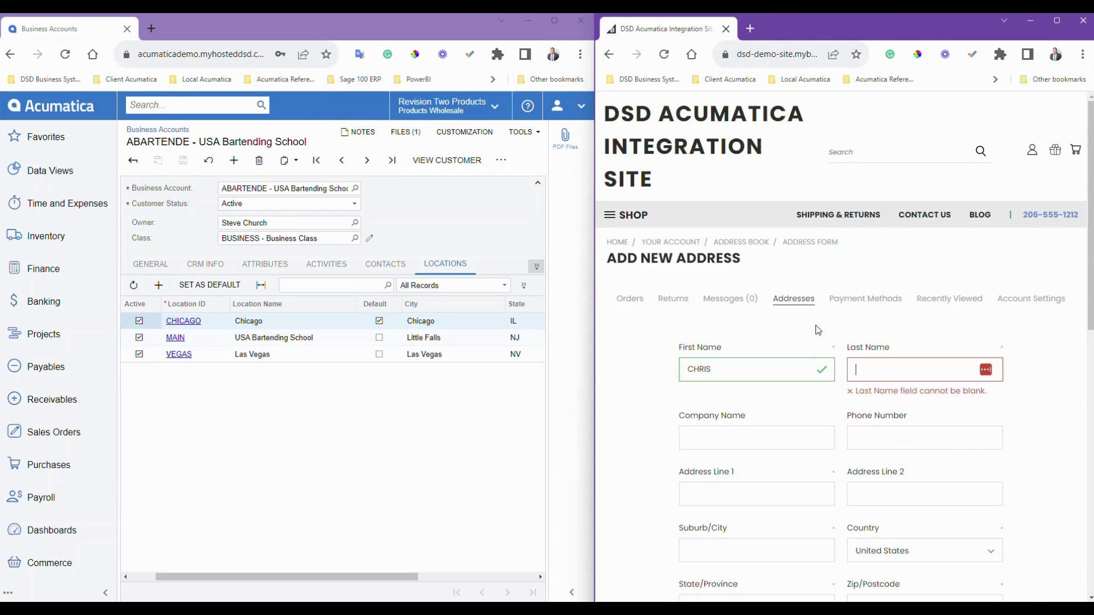
{"action": "left_click", "coordinate": [875, 371]}
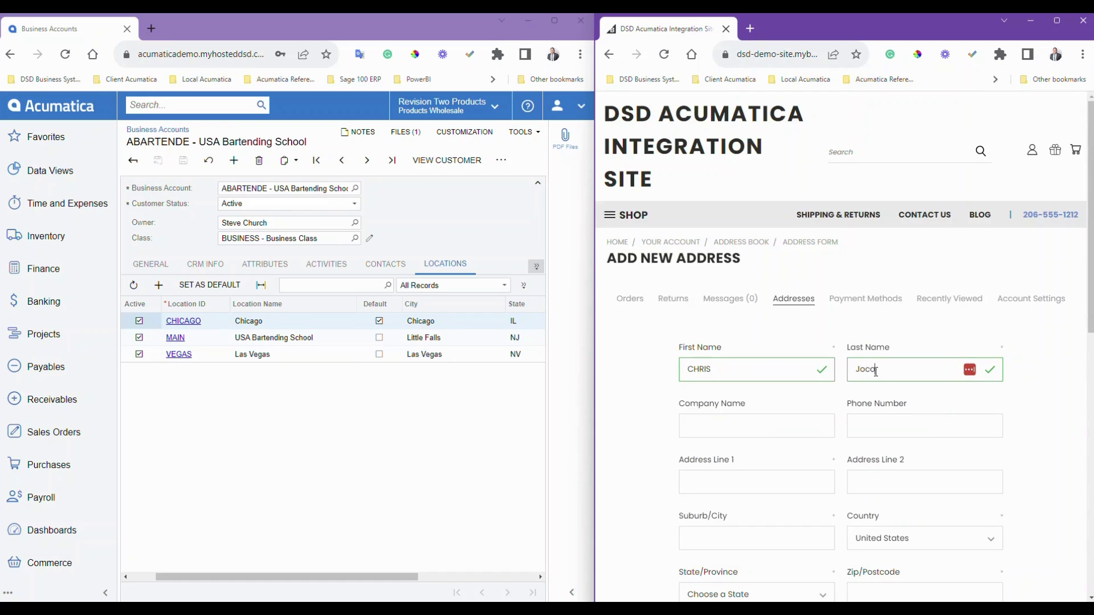
{"action": "key", "text": "Tab"}
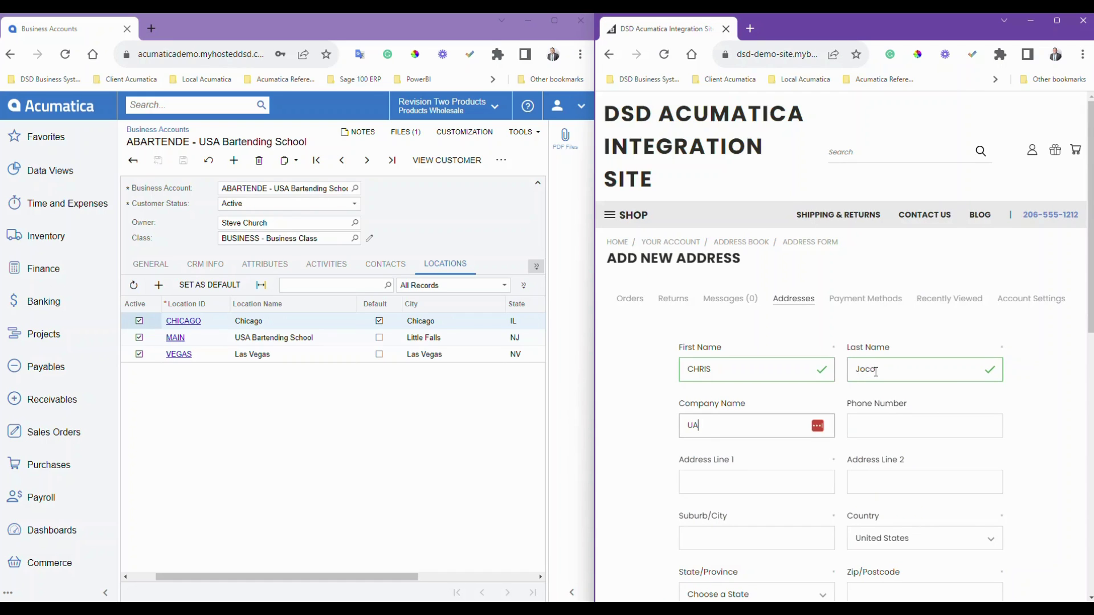
{"action": "type", "text": "USA Bartending School"}
{"action": "key", "text": "Tab"}
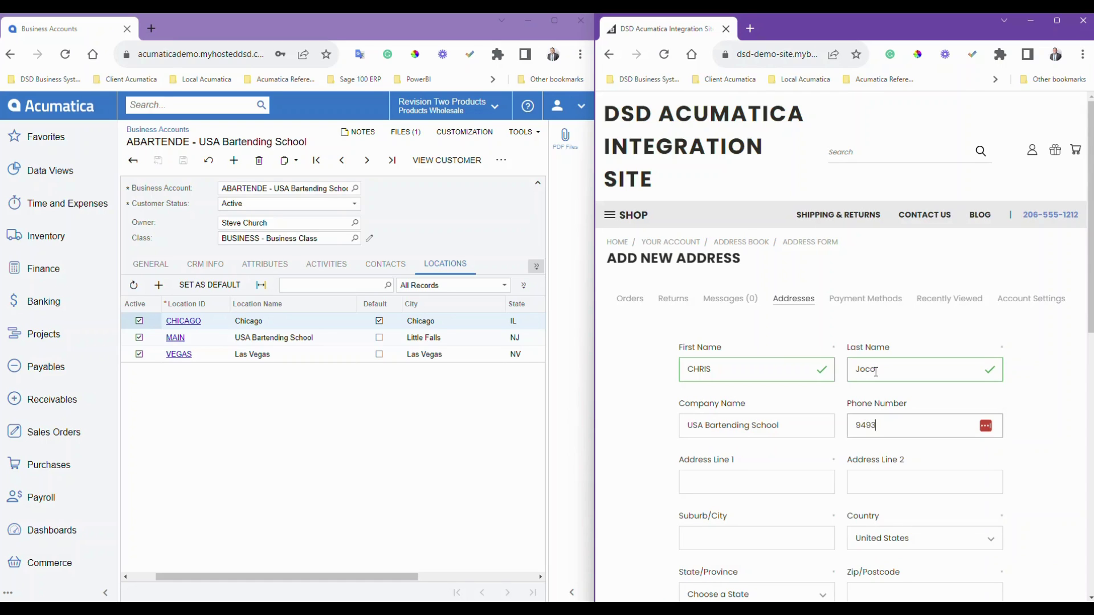
{"action": "key", "text": "Tab"}
- Fill in the street address lines, city San Diego, state California and postcode, then save the address
{"action": "type", "text": "17"}
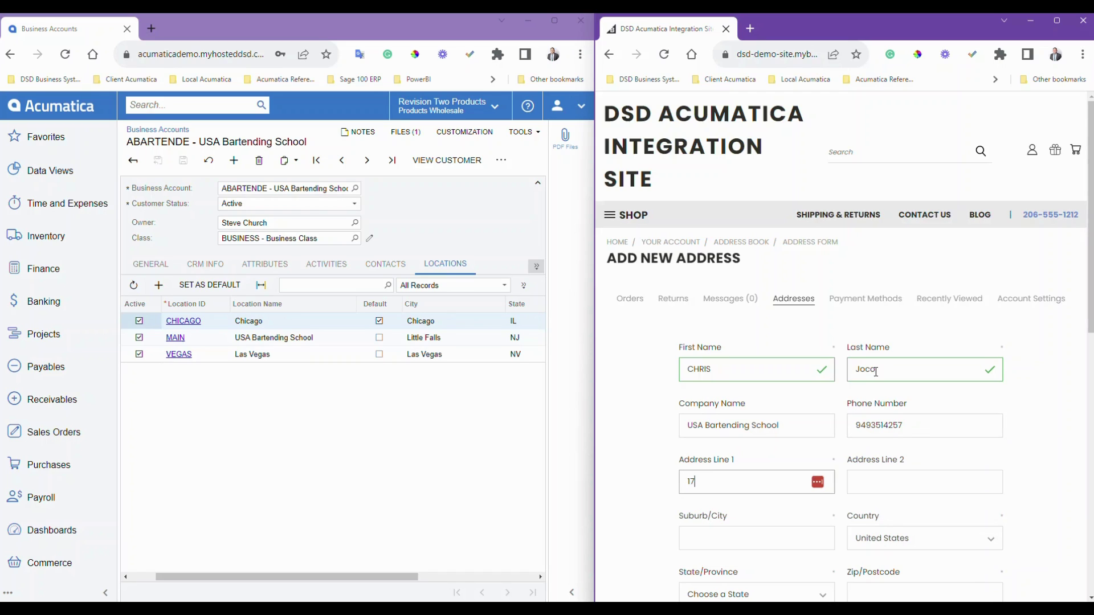
{"action": "type", "text": "602 Garde"}
{"action": "key", "text": "BackSpace"}
{"action": "key", "text": "BackSpace"}
{"action": "key", "text": "BackSpace"}
{"action": "key", "text": "BackSpace"}
{"action": "key", "text": "BackSpace"}
{"action": "key", "text": "BackSpace"}
{"action": "key", "text": "BackSpace"}
{"action": "key", "text": "BackSpace"}
{"action": "key", "text": "BackSpace"}
{"action": "key", "text": "BackSpace"}
{"action": "key", "text": "BackSpace"}
{"action": "key", "text": "Tab"}
{"action": "type", "text": "Suite 400"}
{"action": "key", "text": "Tab"}
{"action": "type", "text": "Sa"}
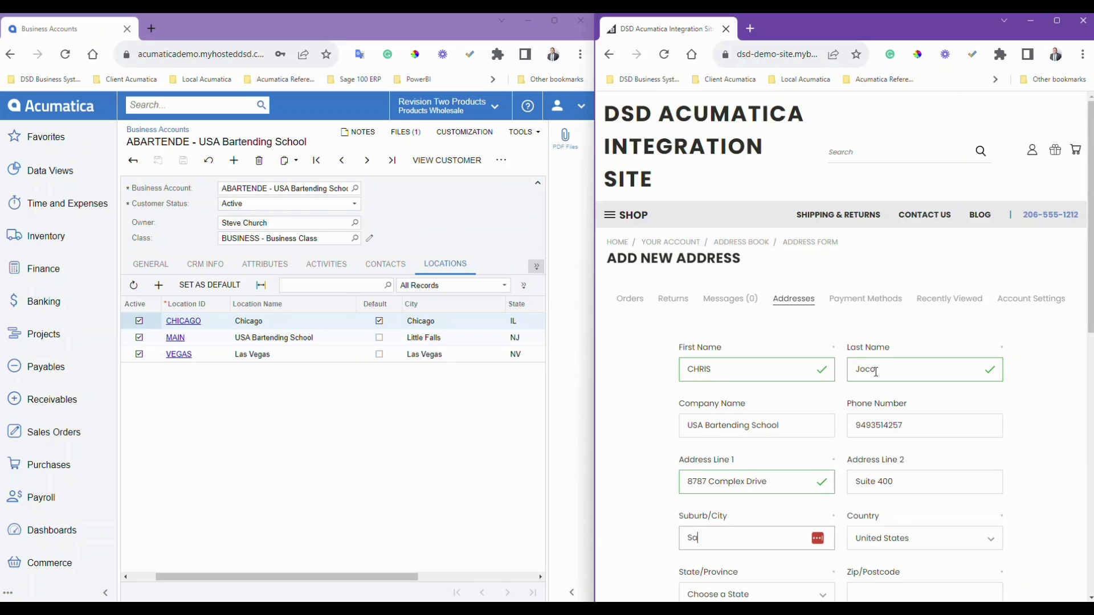
{"action": "type", "text": "n Diego"}
{"action": "key", "text": "Tab"}
{"action": "key", "text": "Tab"}
{"action": "key", "text": "c"}
{"action": "key", "text": "Tab"}
{"action": "type", "text": "92123"}
{"action": "scroll", "coordinate": [835, 358], "scroll_direction": "down", "scroll_amount": 5}
{"action": "left_click", "coordinate": [802, 312]}
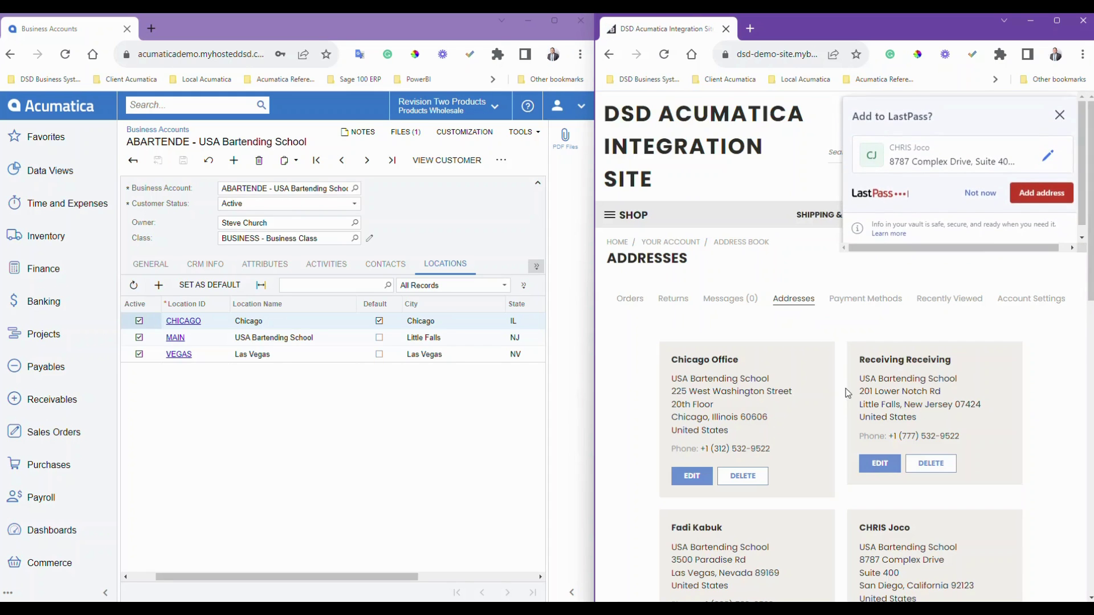
{"action": "left_click", "coordinate": [980, 193]}
{"action": "scroll", "coordinate": [962, 435], "scroll_direction": "down", "scroll_amount": 3}
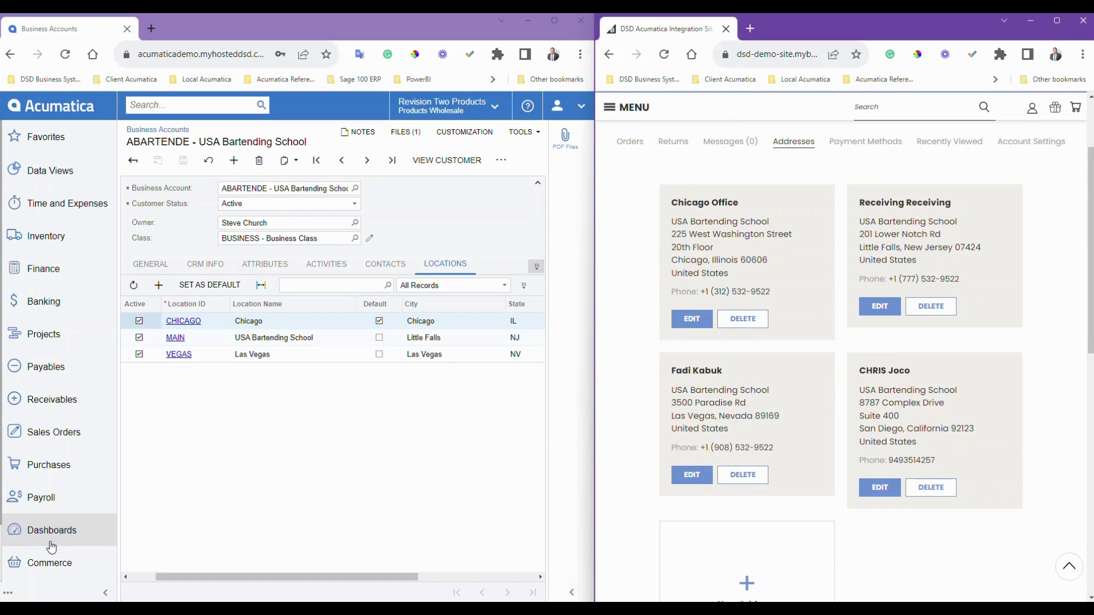
- Open Commerce Sync History in a new tab, filtered to Customer records ready to process
{"action": "left_click", "coordinate": [46, 569]}
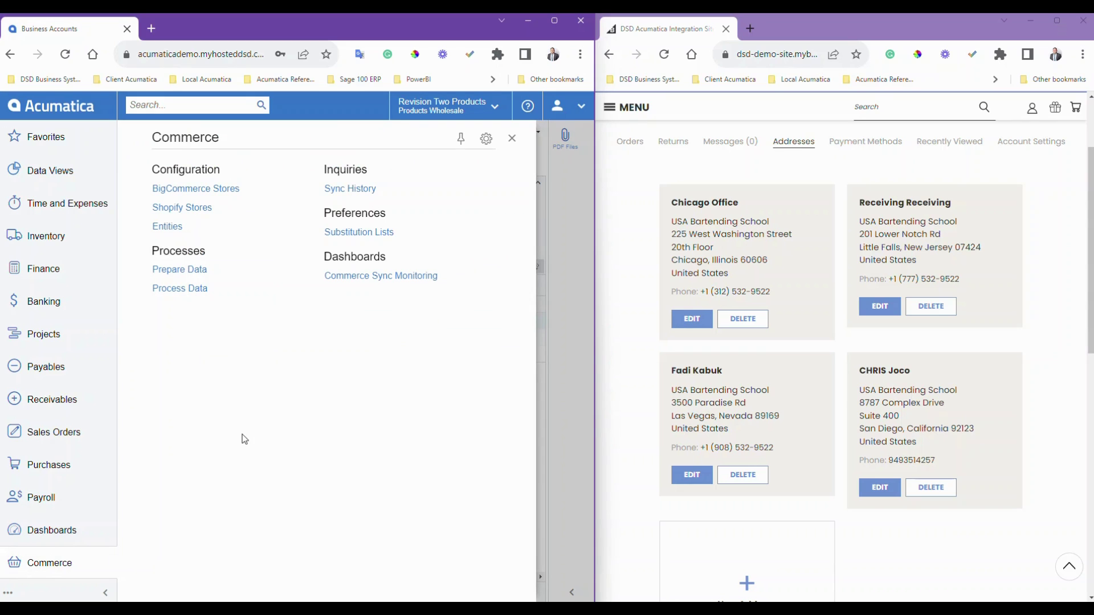
{"action": "right_click", "coordinate": [366, 189]}
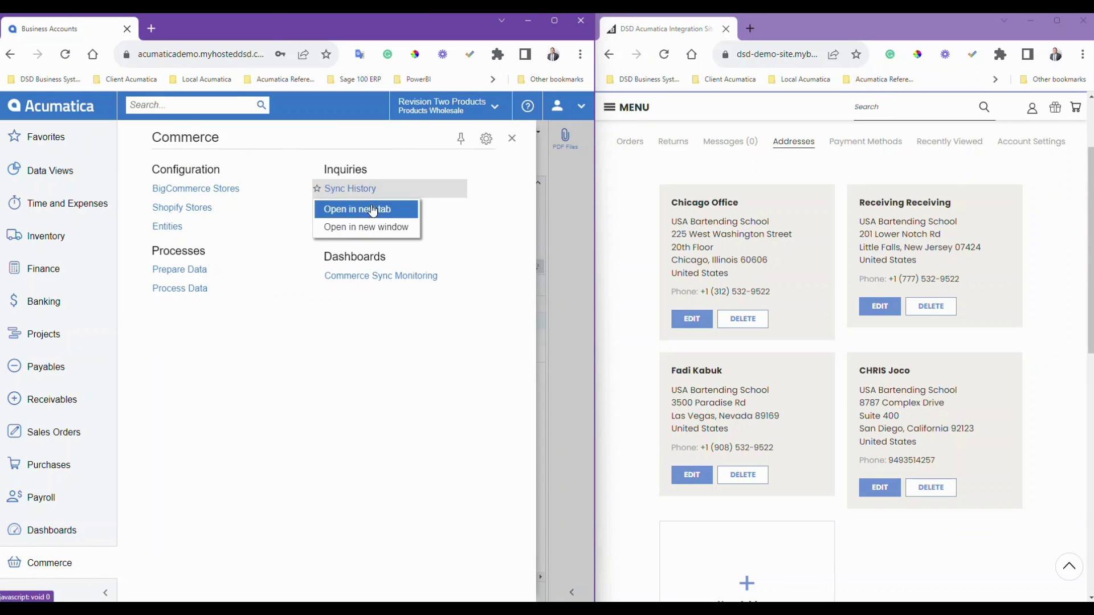
{"action": "left_click", "coordinate": [375, 228]}
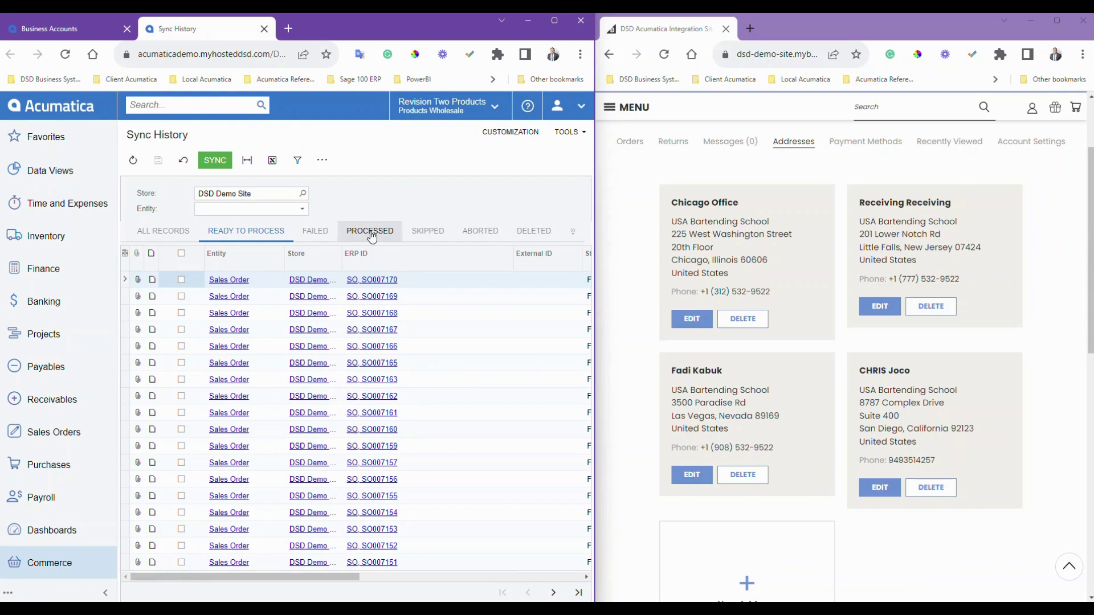
{"action": "left_click", "coordinate": [370, 236]}
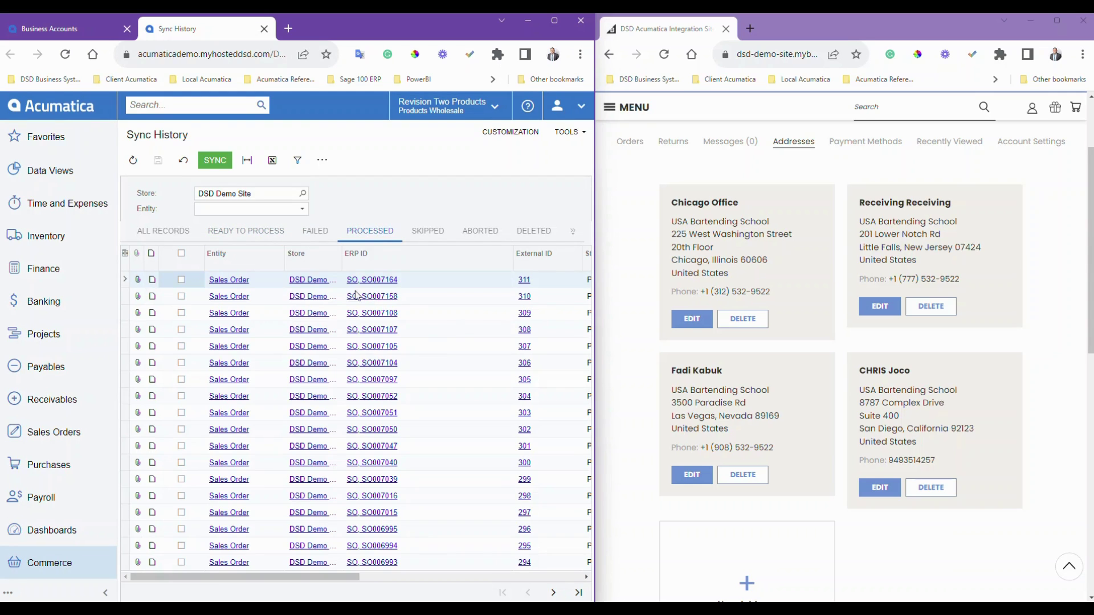
{"action": "left_click", "coordinate": [302, 209]}
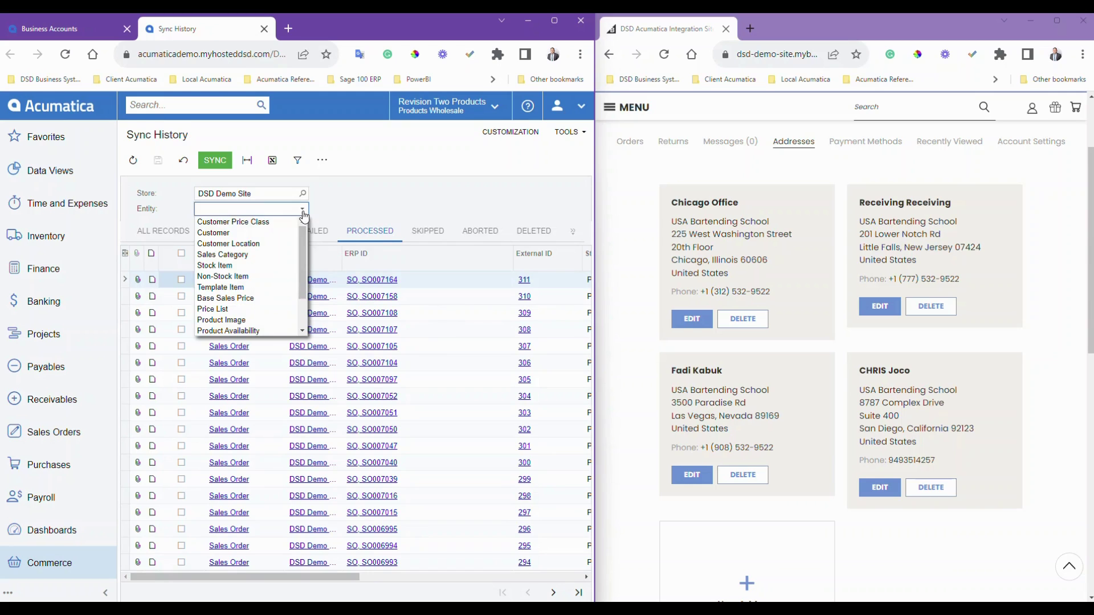
{"action": "left_click", "coordinate": [270, 231]}
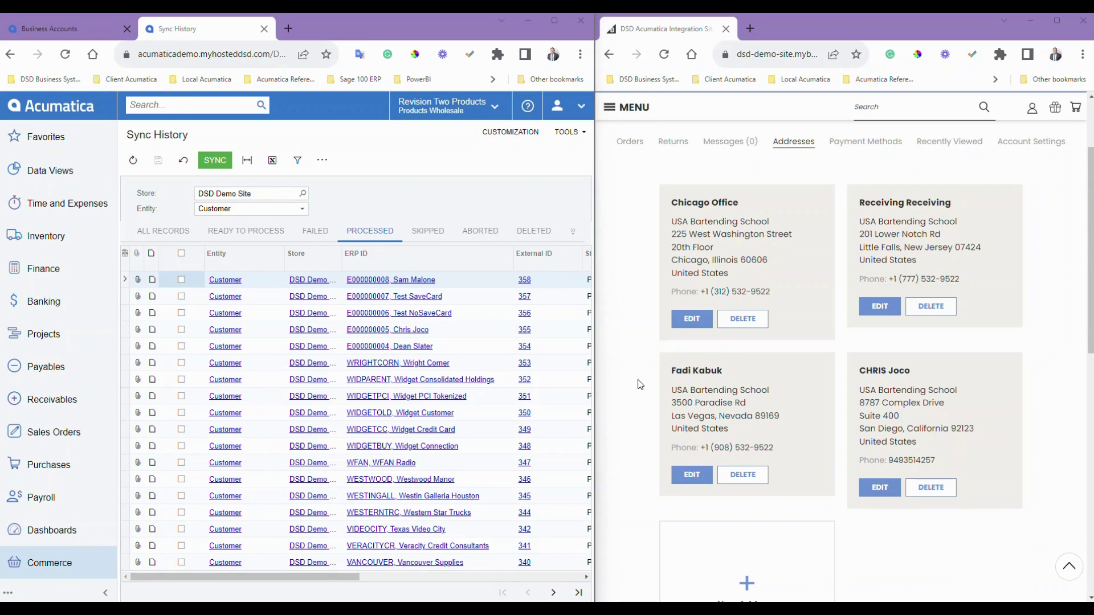
{"action": "left_click", "coordinate": [229, 234]}
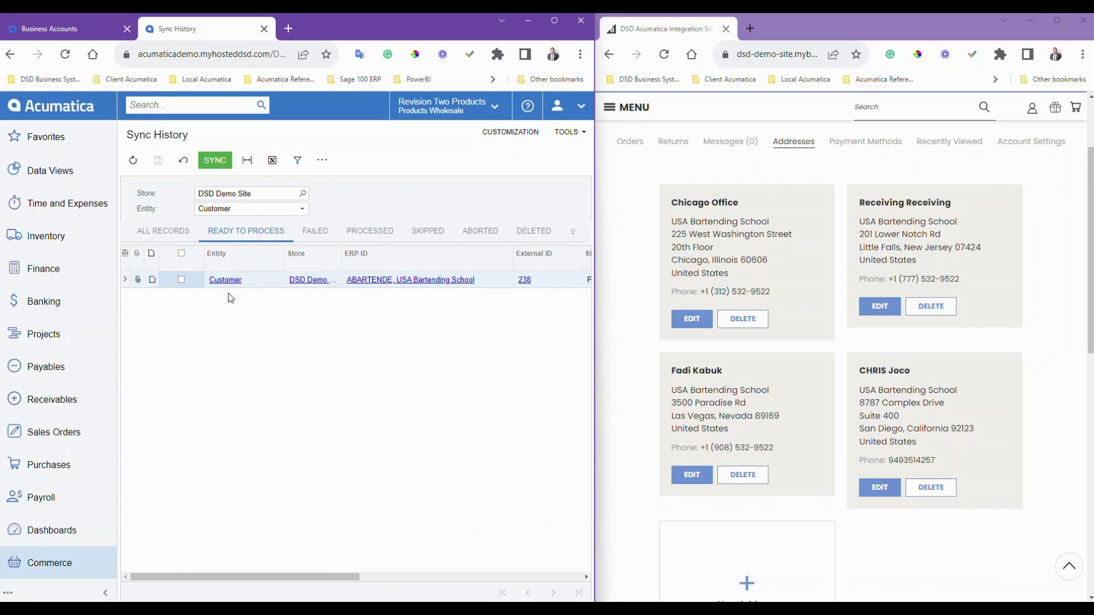
- Refresh, select the ABARTENDE customer row and sync it, then return to Business Accounts
{"action": "left_click", "coordinate": [134, 165]}
{"action": "left_click", "coordinate": [183, 279]}
{"action": "left_click", "coordinate": [215, 162]}
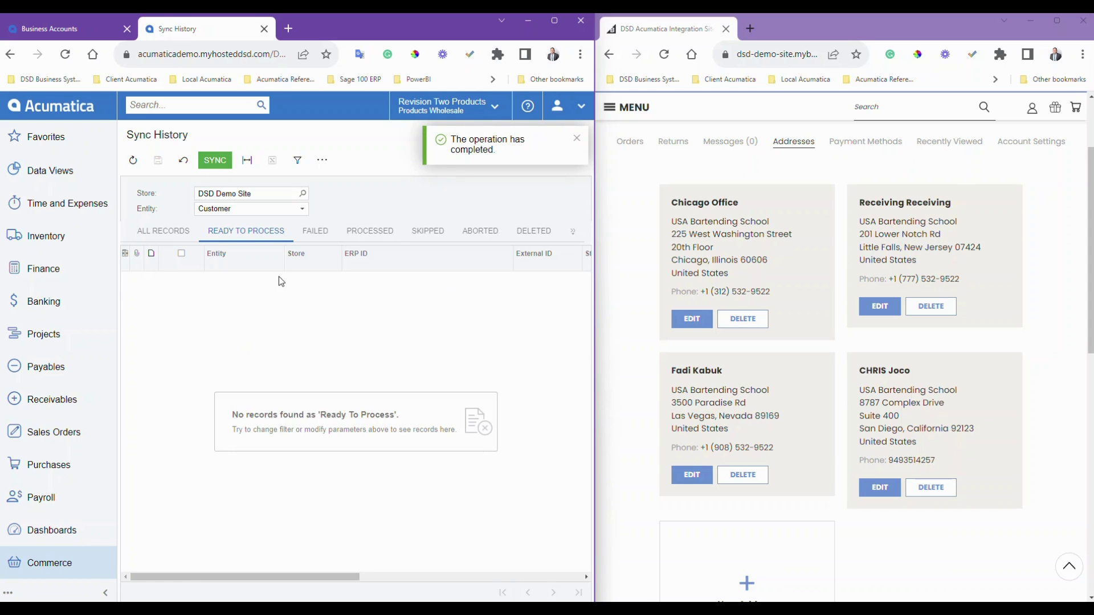
{"action": "left_click", "coordinate": [40, 30]}
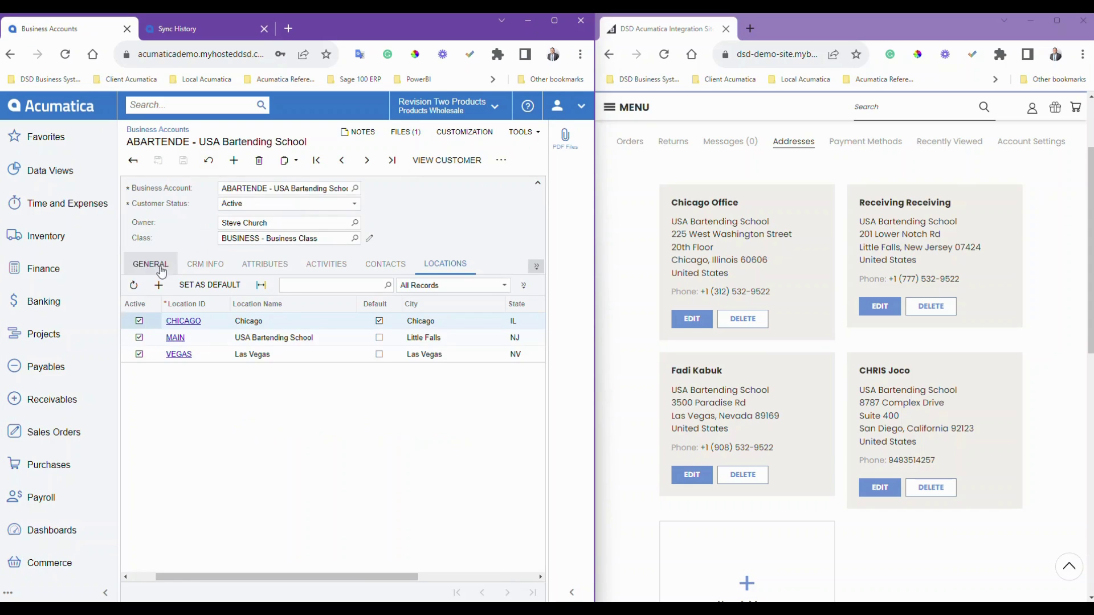
- Refresh the locations and open L000000001 to check its San Diego address, then close it
{"action": "left_click", "coordinate": [140, 284]}
{"action": "left_click", "coordinate": [260, 343]}
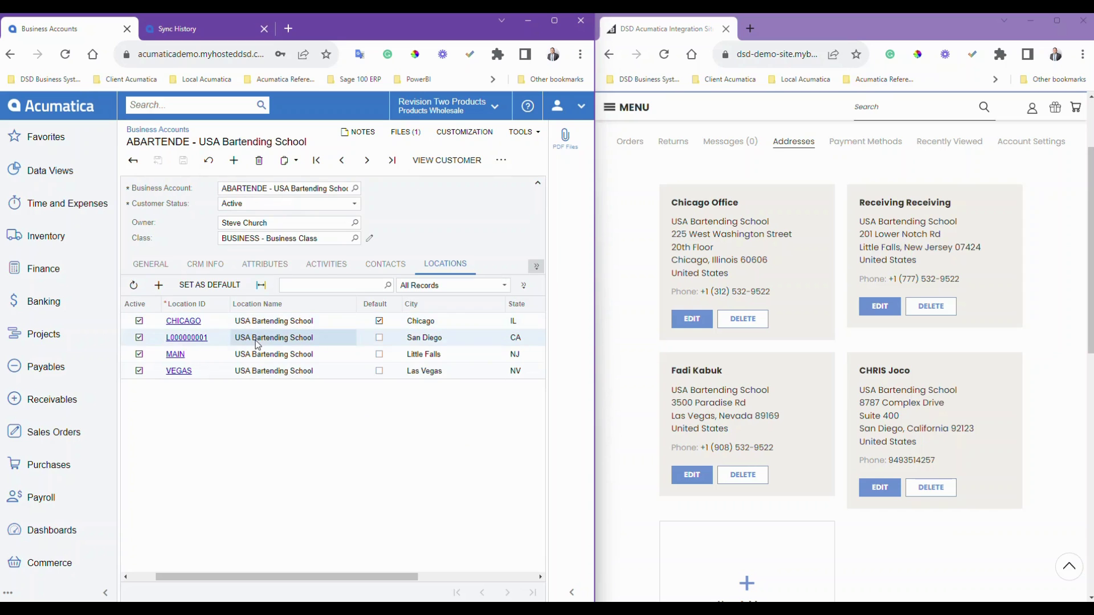
{"action": "mouse_move", "coordinate": [373, 574]}
{"action": "left_mouse_down"}
{"action": "mouse_move", "coordinate": [513, 576]}
{"action": "mouse_move", "coordinate": [374, 586]}
{"action": "left_mouse_up"}
{"action": "left_click", "coordinate": [244, 340]}
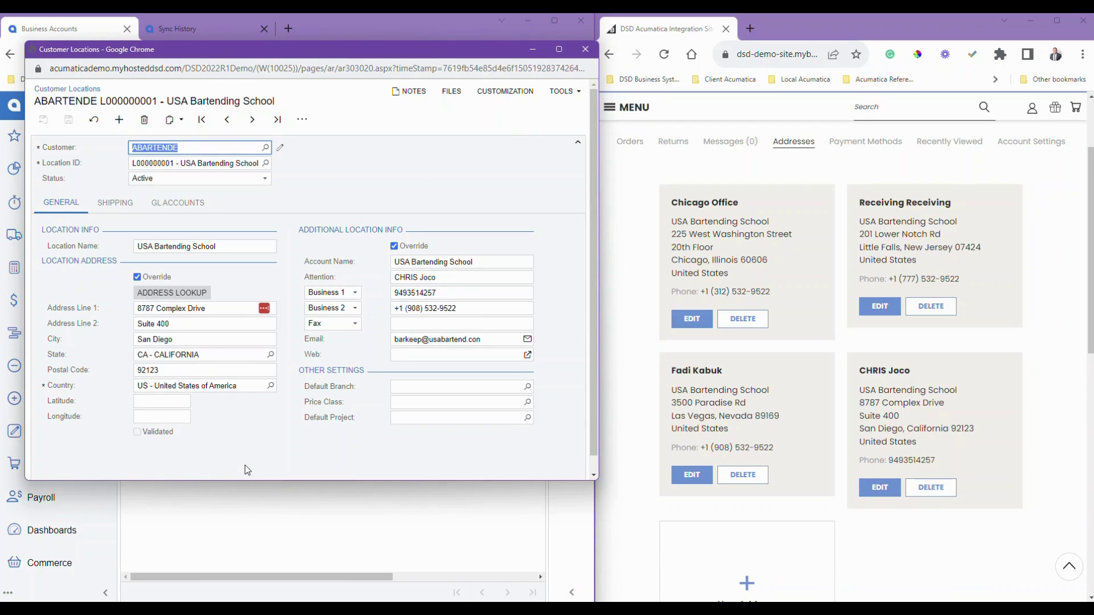
{"action": "left_click", "coordinate": [585, 50]}
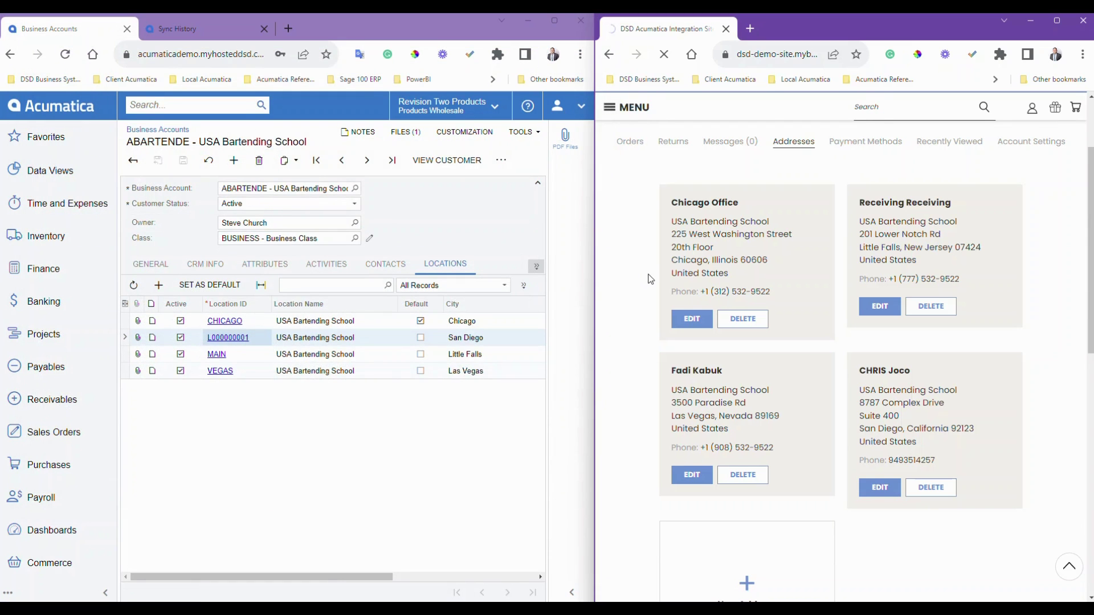